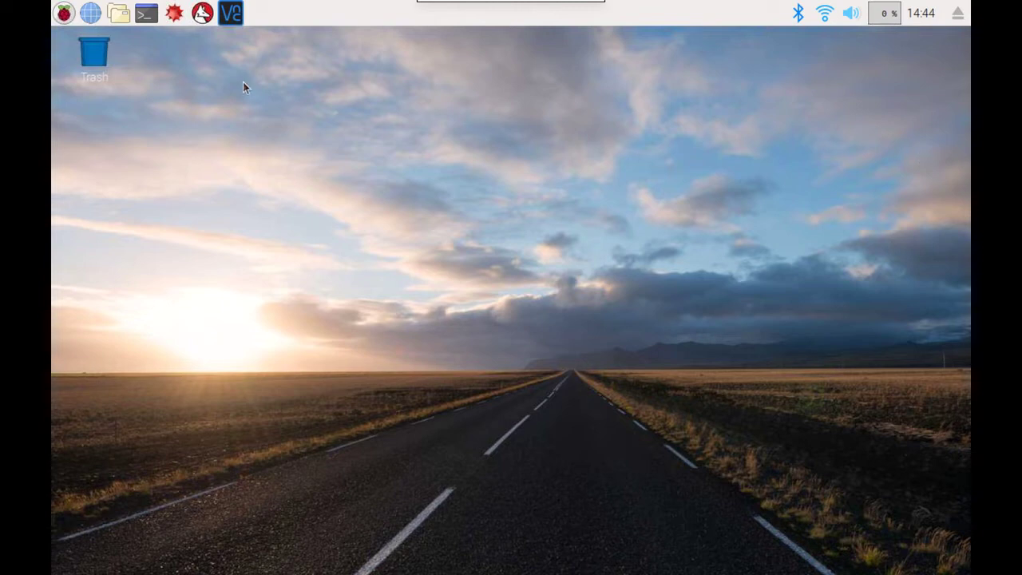
Check VNC in the Raspberry Pi Configuration Interfaces settings, then close without saving
{"action": "left_click", "coordinate": [64, 14]}
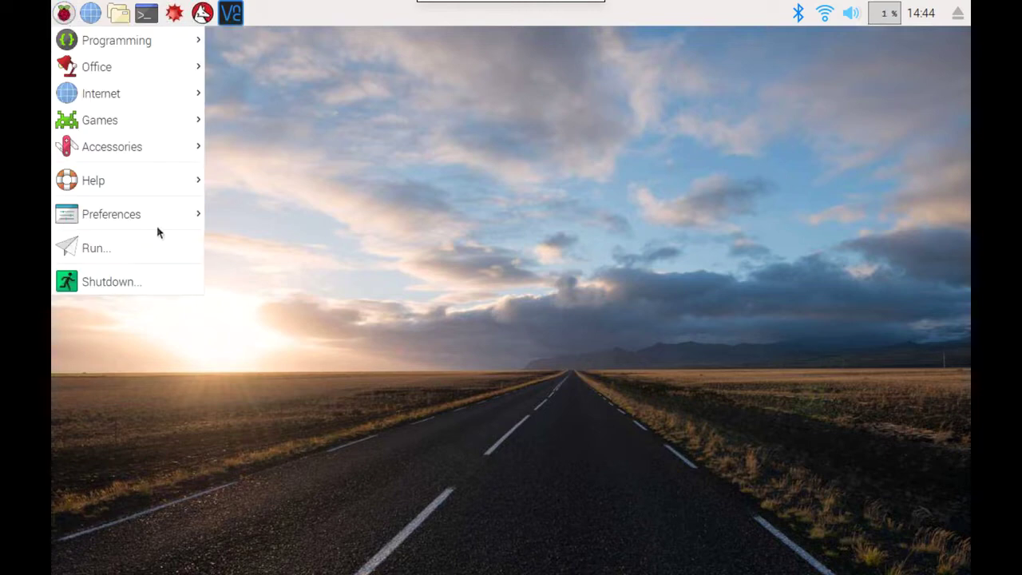
{"action": "mouse_move", "coordinate": [160, 224]}
{"action": "left_click", "coordinate": [289, 345]}
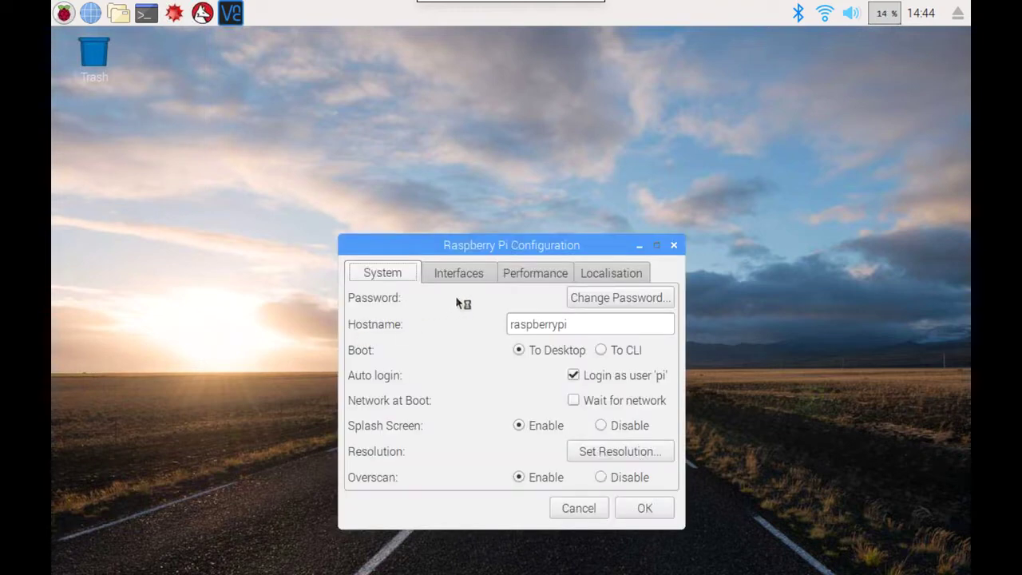
{"action": "left_click", "coordinate": [479, 276]}
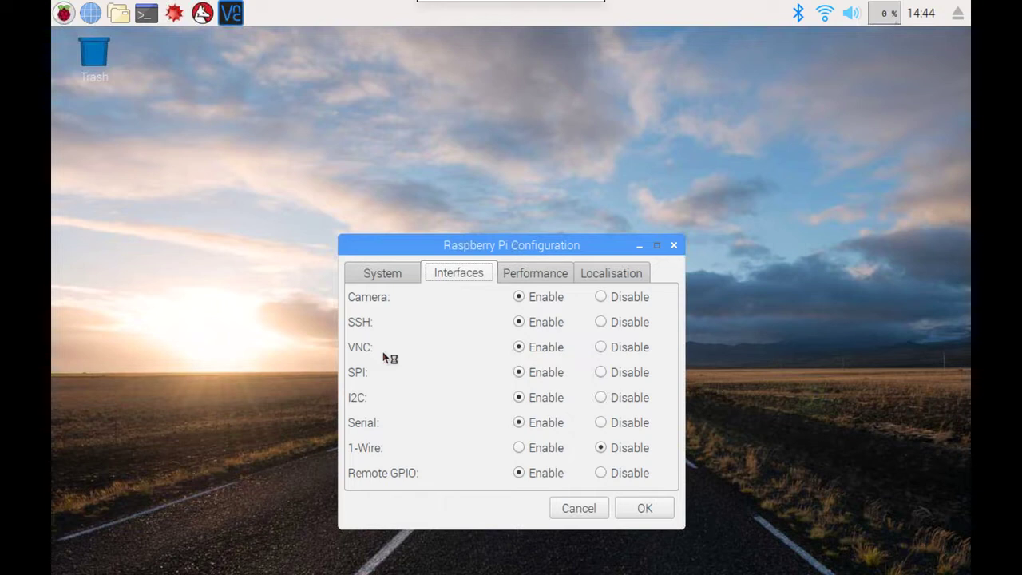
{"action": "left_click", "coordinate": [582, 509]}
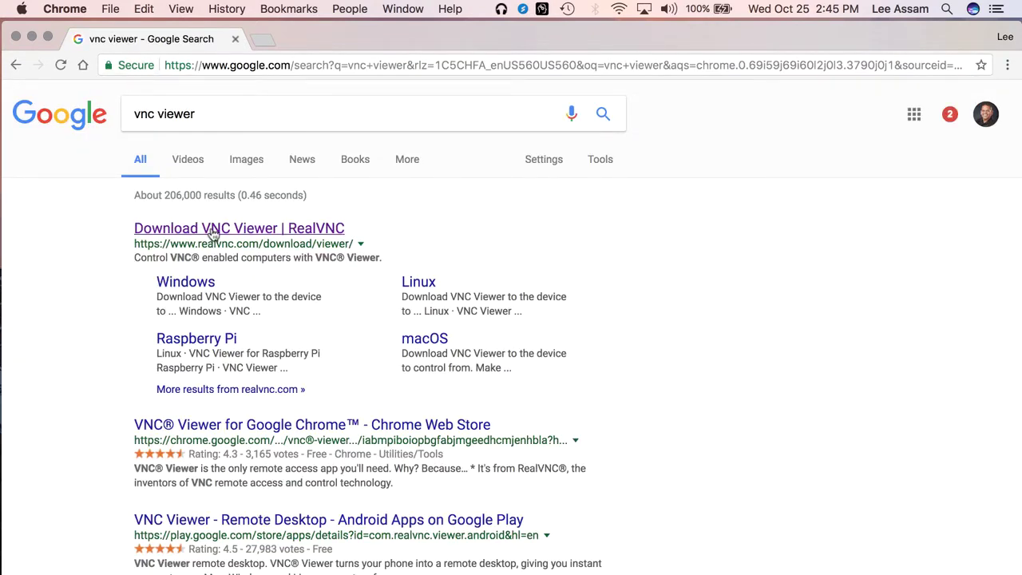
Open RealVNC's Download VNC Viewer page, then launch VNC Viewer on the Mac via Spotlight
{"action": "left_click", "coordinate": [213, 229]}
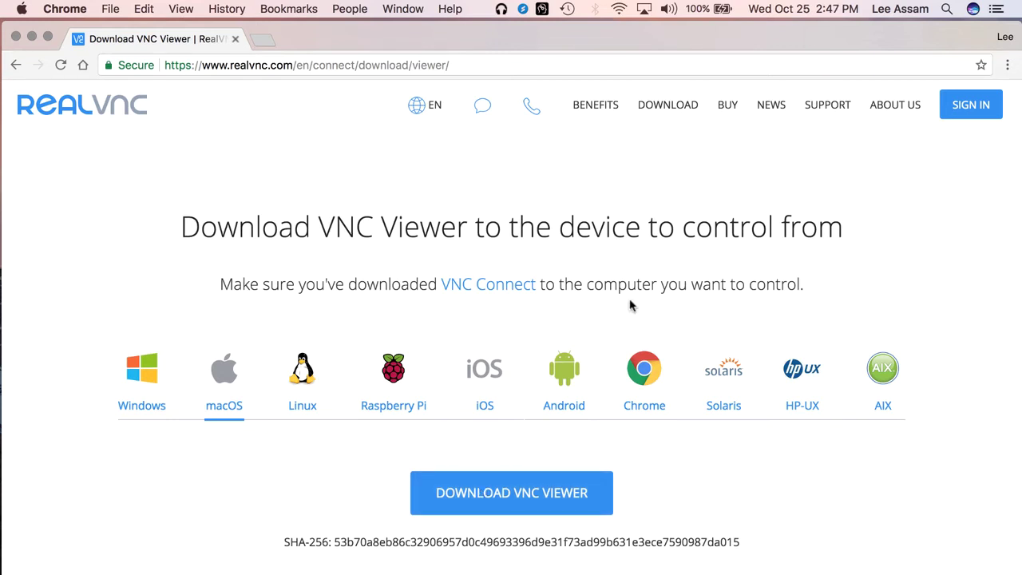
{"action": "key", "text": "super+space"}
{"action": "type", "text": "vnc"}
{"action": "key", "text": "Return"}
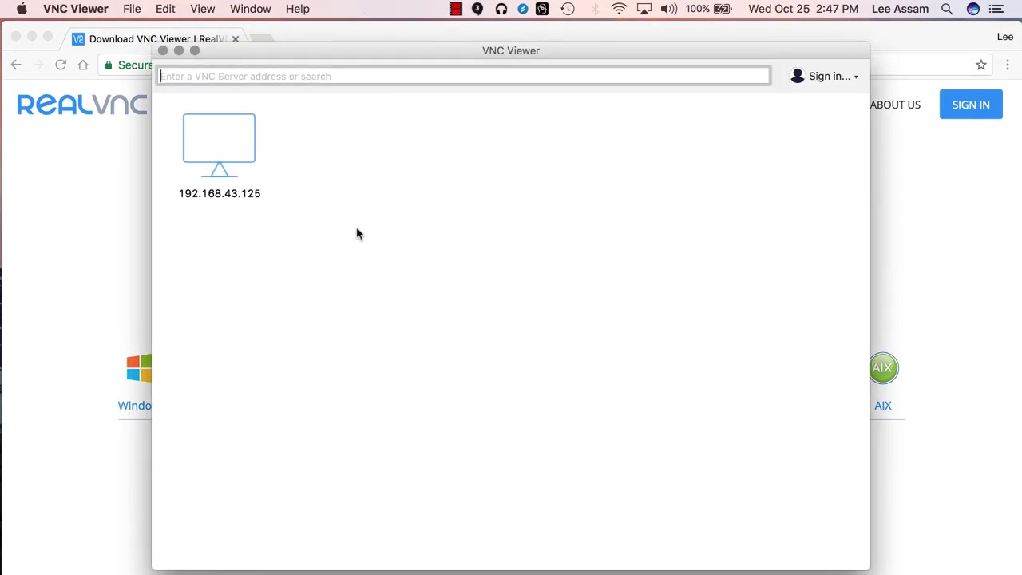
Create a new connection to server 10.0.0.106 named 'Raspberry Pi' and save it
{"action": "left_click", "coordinate": [133, 10]}
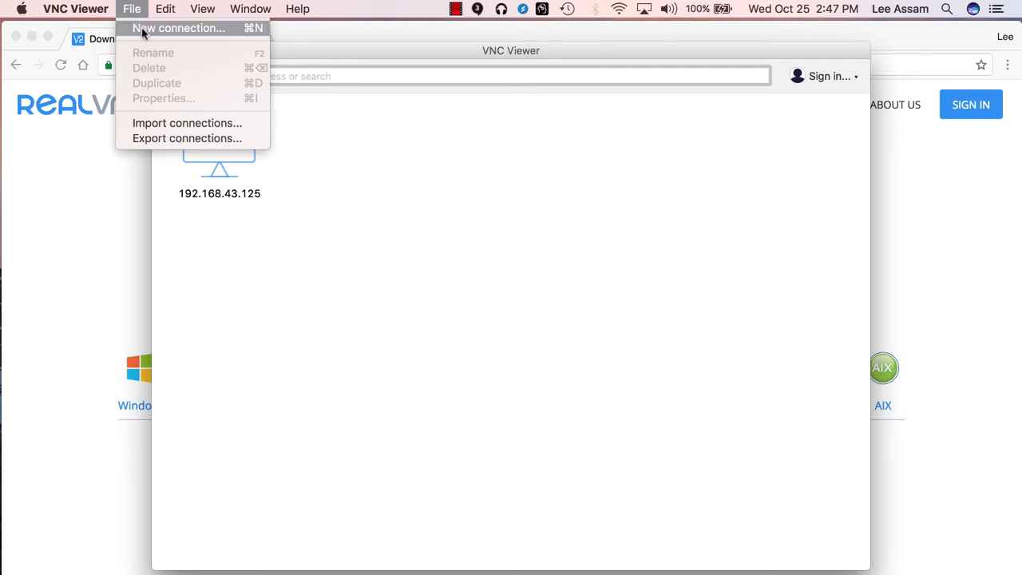
{"action": "left_click", "coordinate": [141, 29]}
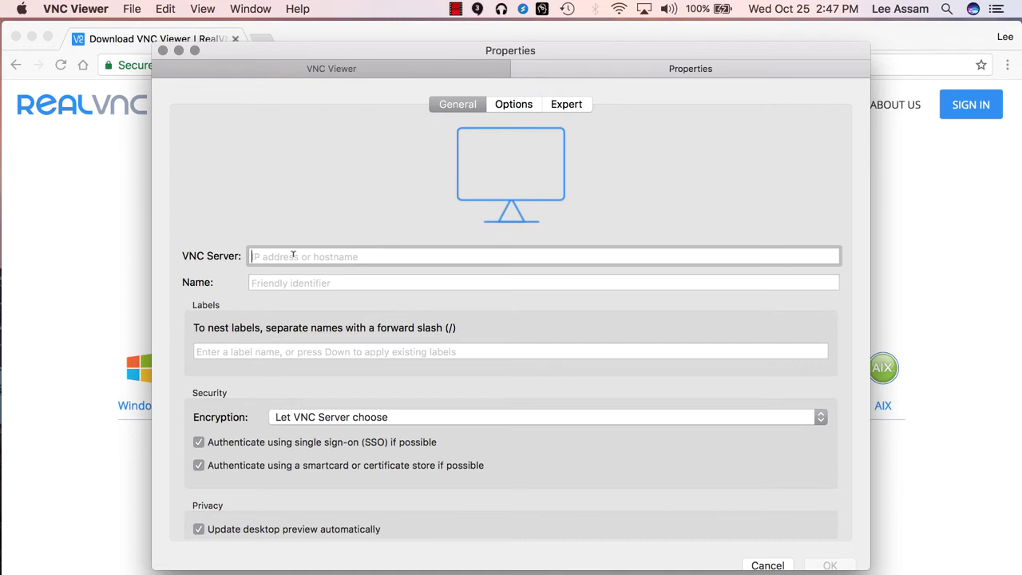
{"action": "type", "text": "10.0"}
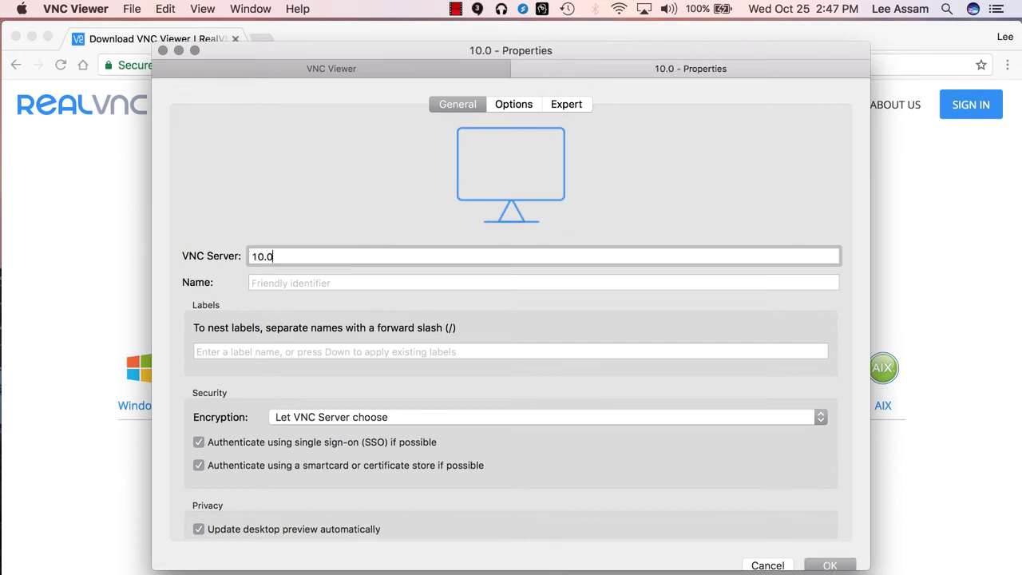
{"action": "type", "text": ".0."}
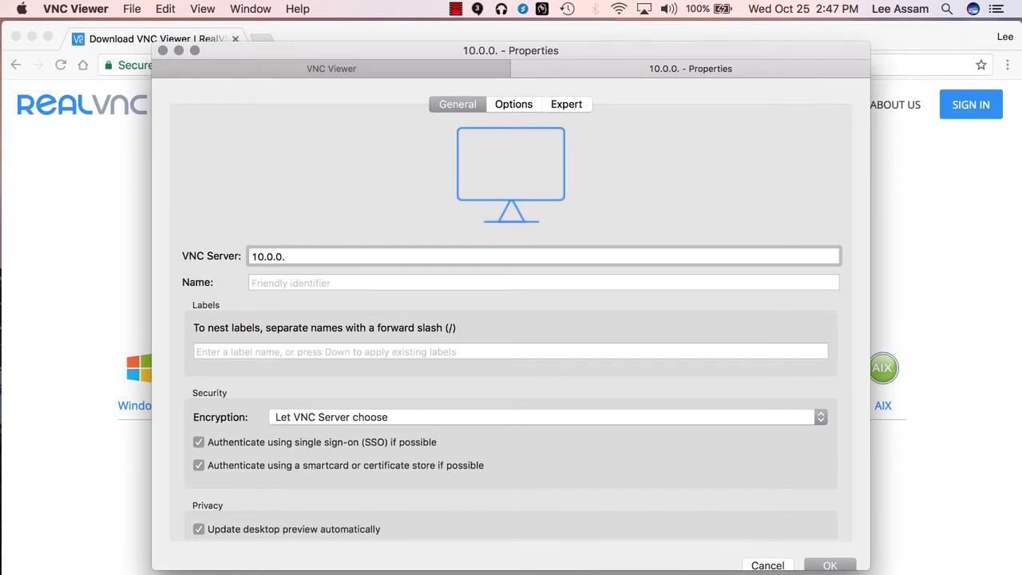
{"action": "type", "text": "106"}
{"action": "left_click", "coordinate": [286, 277]}
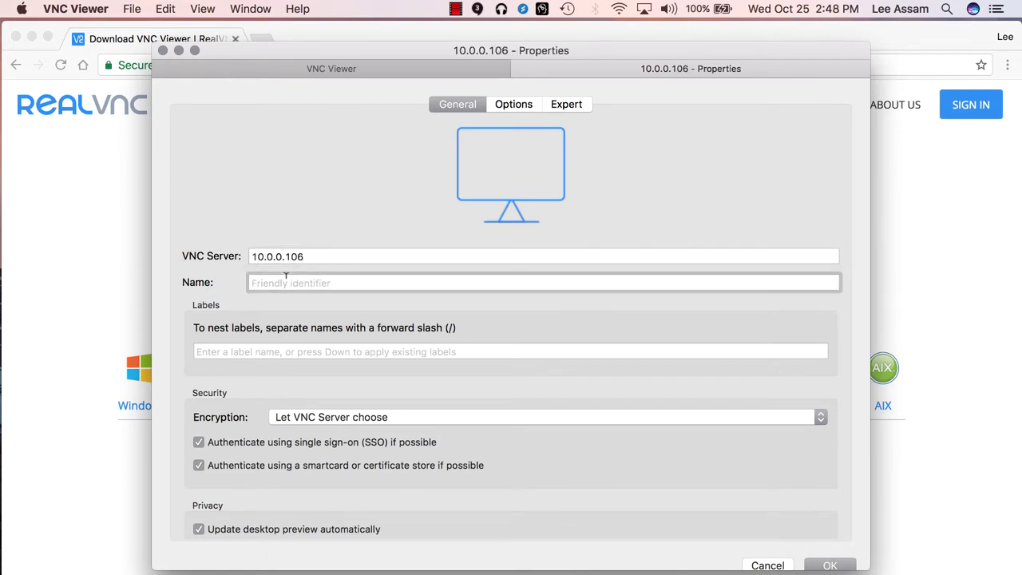
{"action": "type", "text": "Ras"}
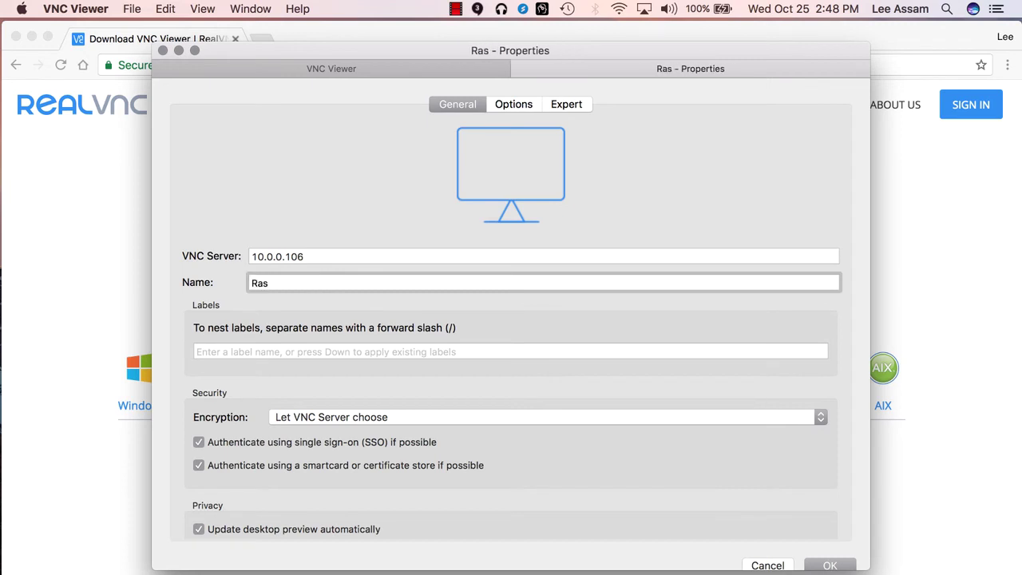
{"action": "type", "text": "pberry "}
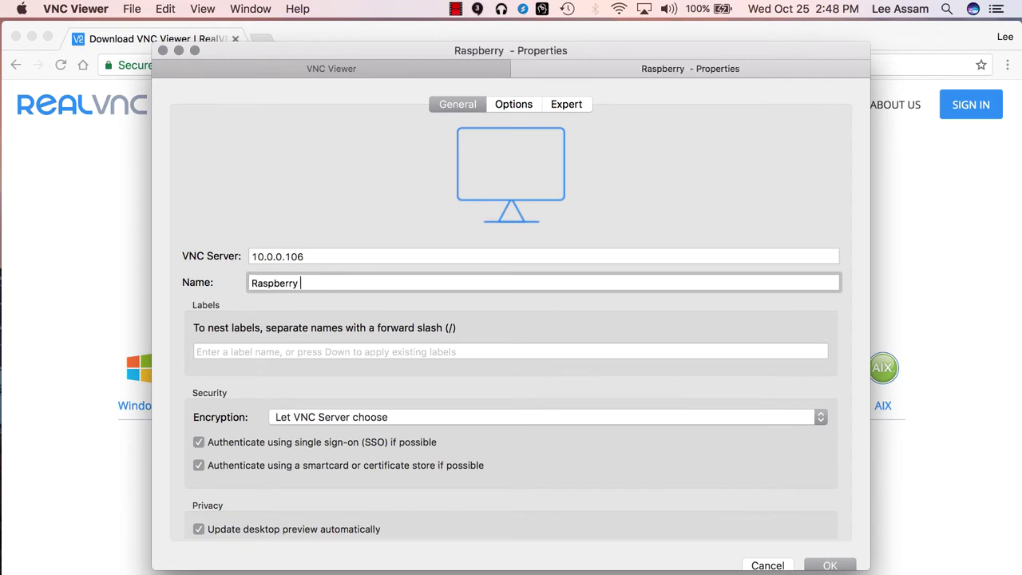
{"action": "type", "text": "Pi"}
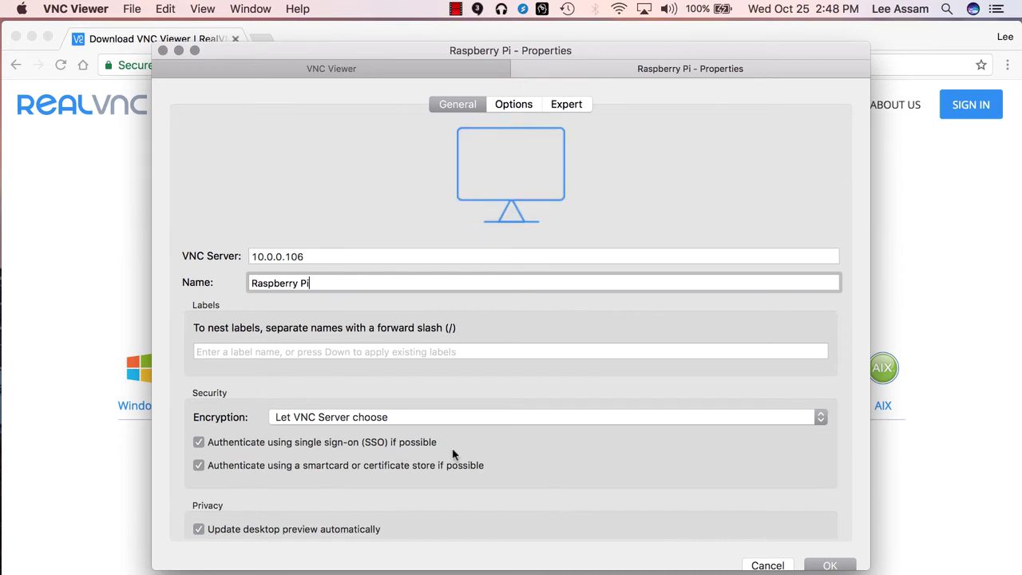
{"action": "left_click", "coordinate": [831, 566]}
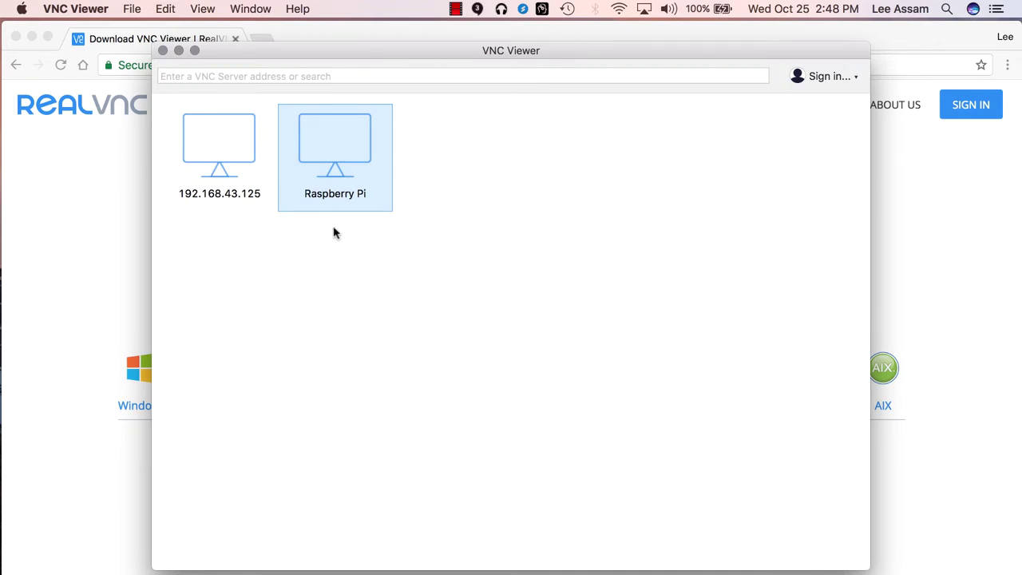
Connect to Raspberry Pi as user 'pi' with the account password, remembering the password
{"action": "double_click", "coordinate": [342, 152]}
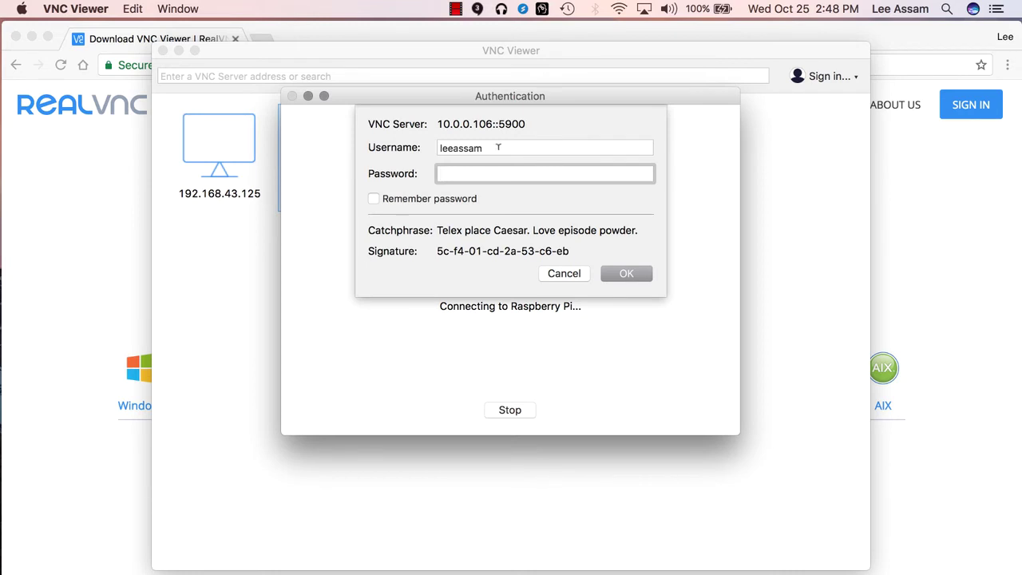
{"action": "left_click_drag", "start_coordinate": [498, 147], "coordinate": [404, 146]}
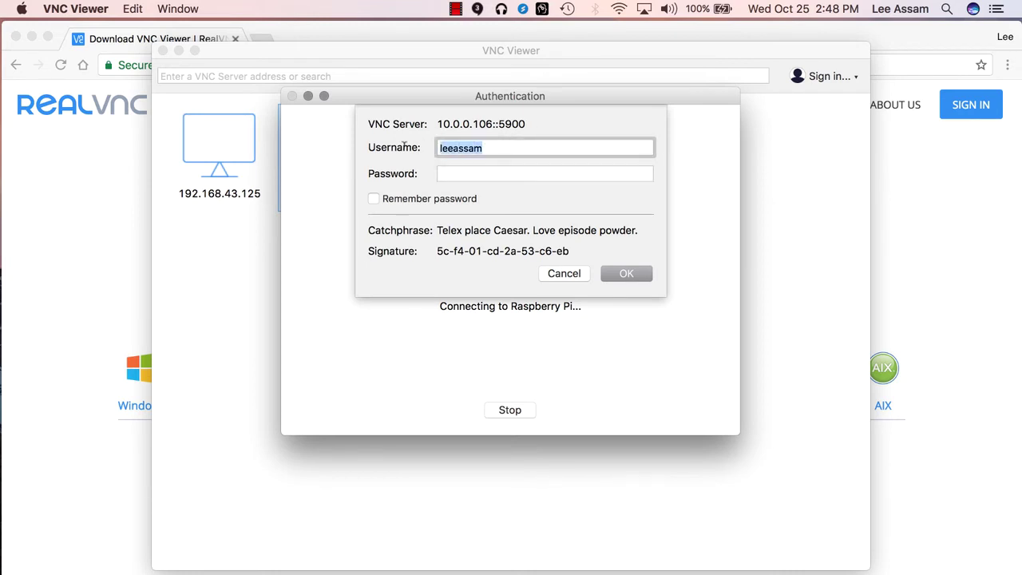
{"action": "type", "text": "pi"}
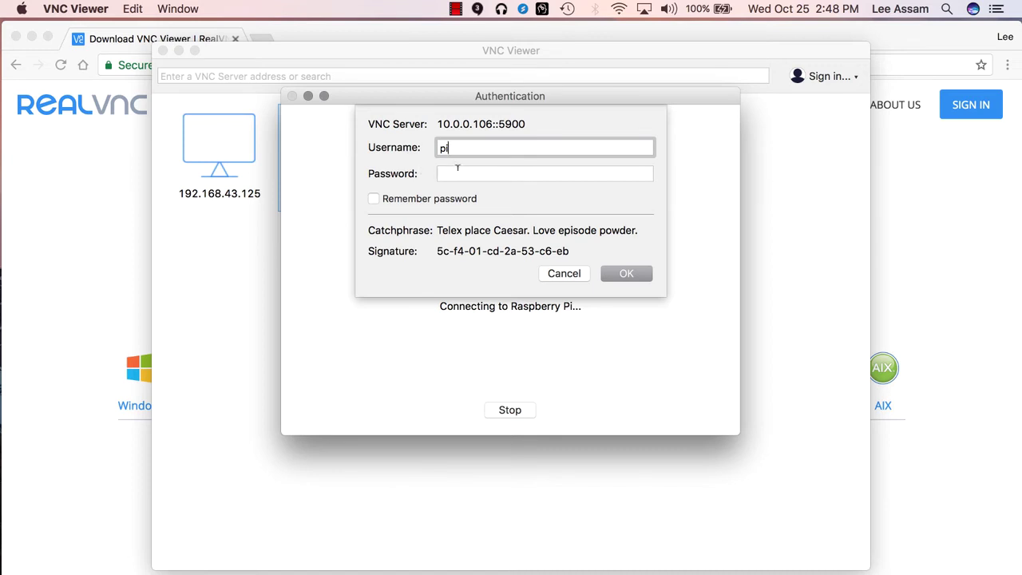
{"action": "left_click", "coordinate": [457, 170]}
{"action": "type", "text": "ra"}
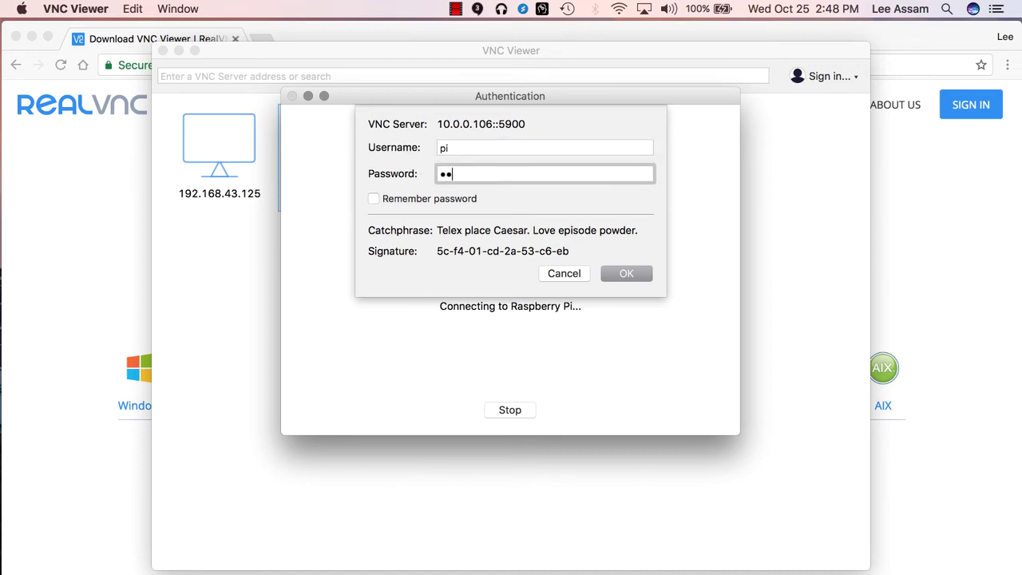
{"action": "type", "text": "spberr"}
{"action": "left_click", "coordinate": [375, 199]}
{"action": "left_click", "coordinate": [375, 199]}
{"action": "left_click", "coordinate": [623, 274]}
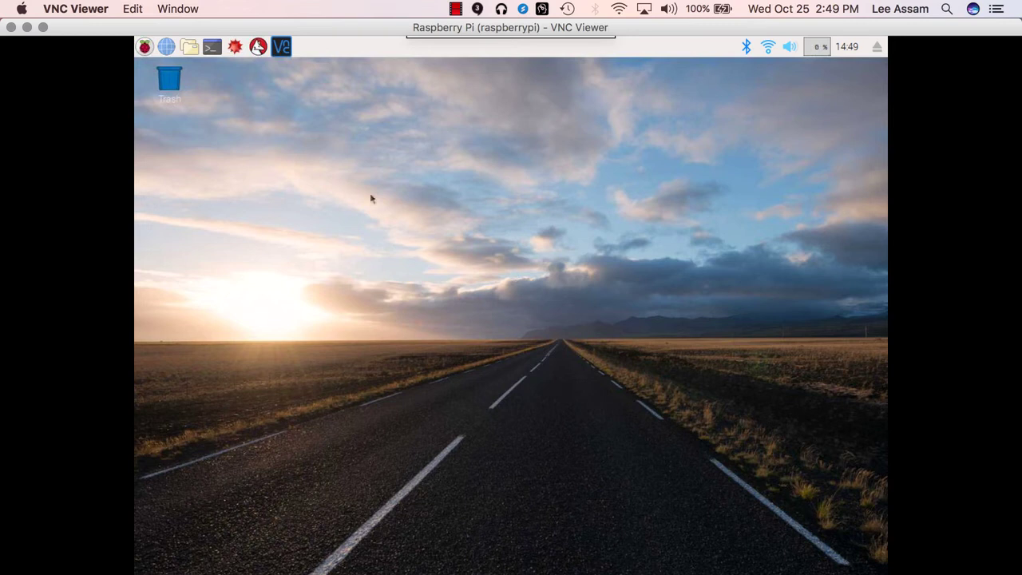
{"action": "left_click", "coordinate": [144, 47]}
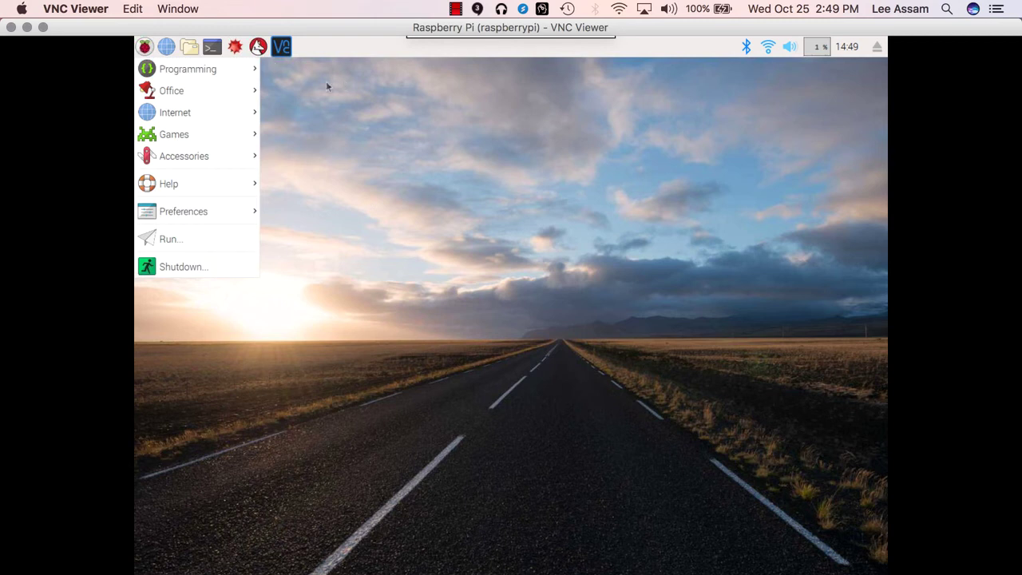
{"action": "mouse_move", "coordinate": [212, 135]}
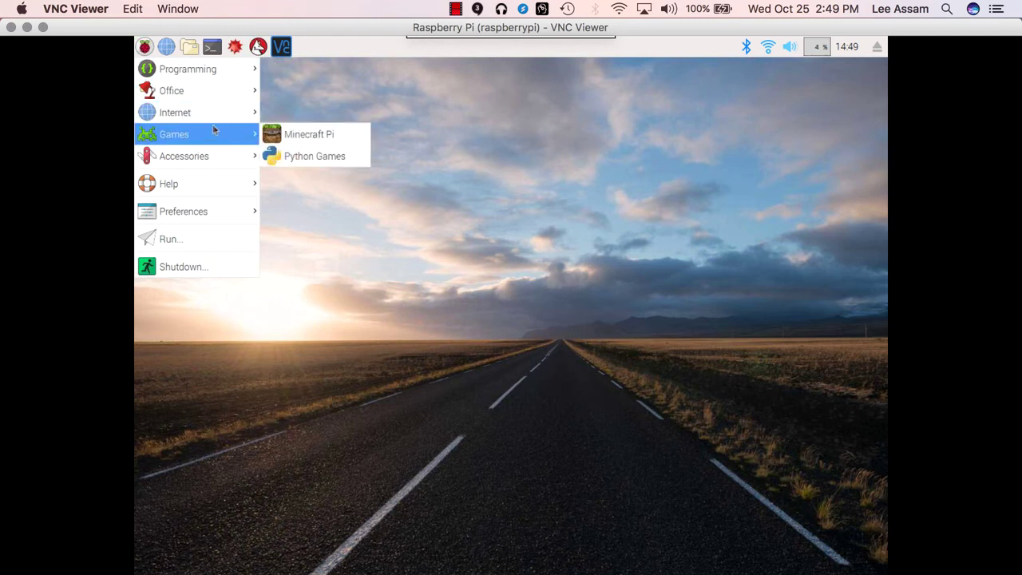
{"action": "left_click", "coordinate": [463, 156]}
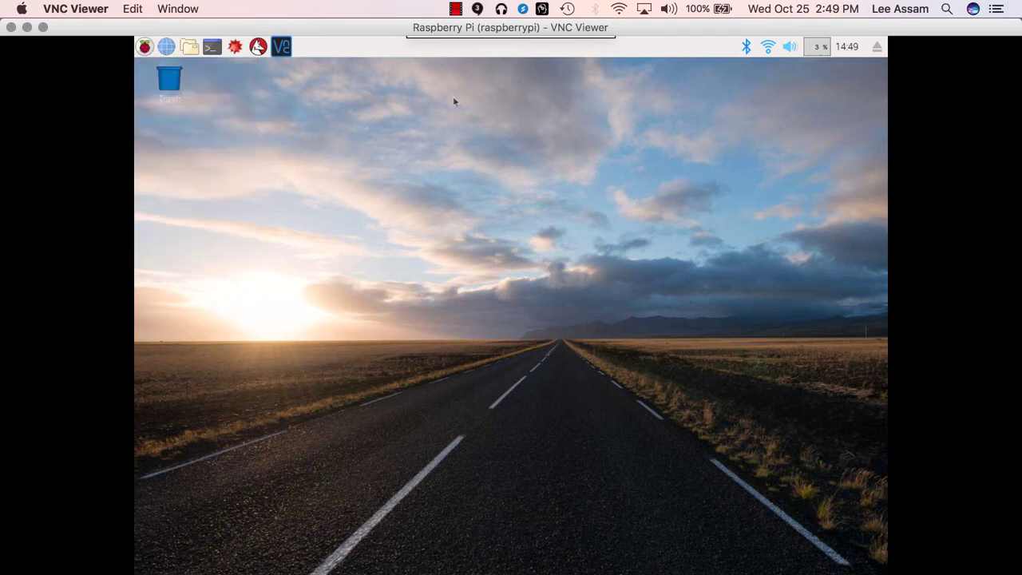
Switch the remote Pi desktop to full screen and scale it to fill the display
{"action": "mouse_move", "coordinate": [418, 38]}
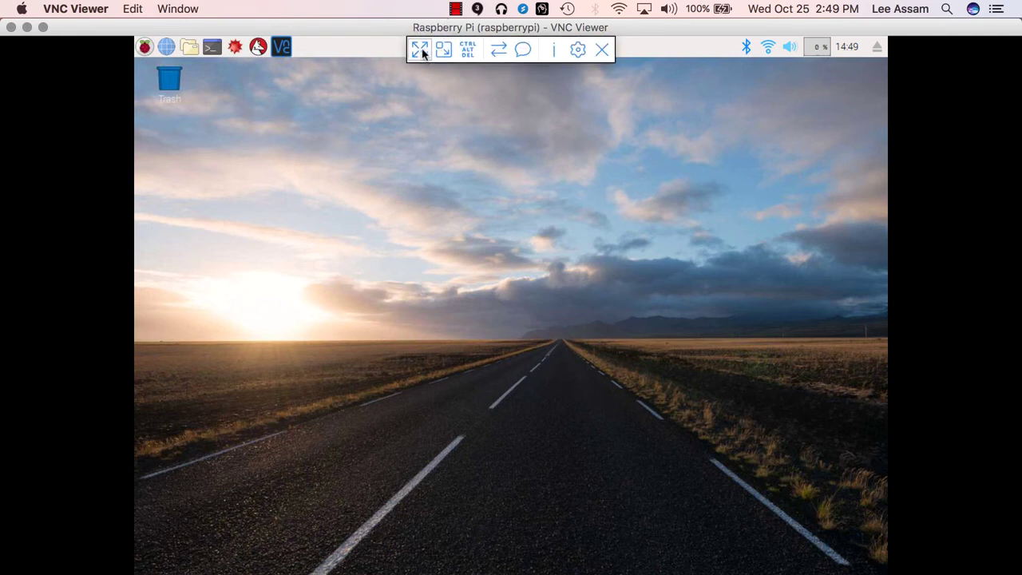
{"action": "left_click", "coordinate": [422, 52]}
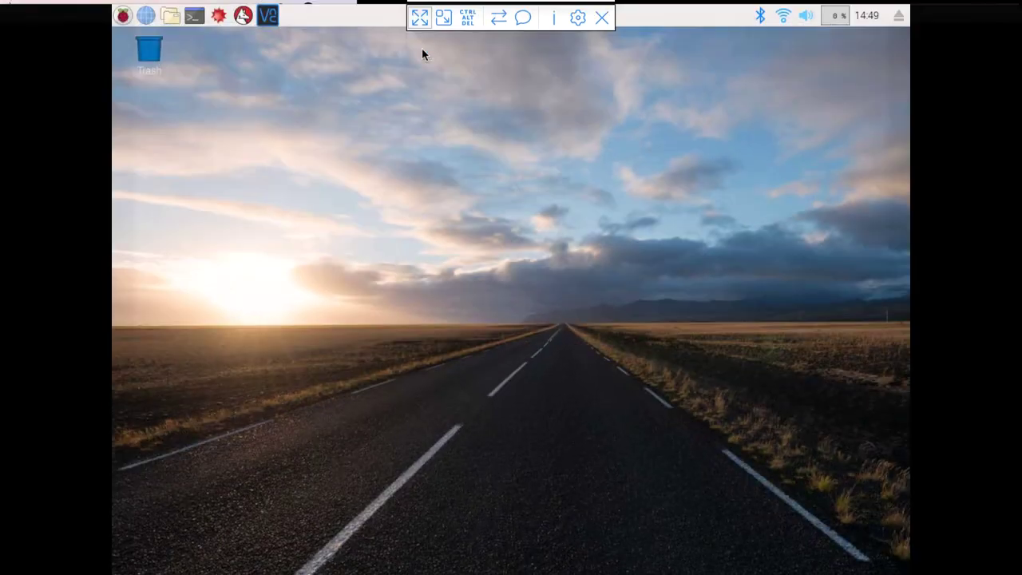
{"action": "left_click", "coordinate": [444, 13]}
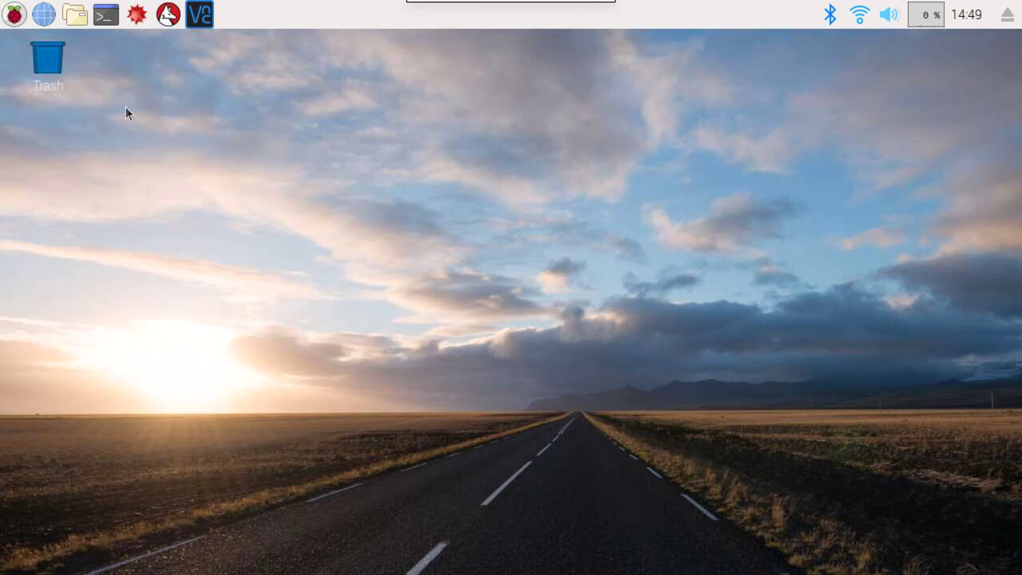
Open a Terminal window from the Raspberry Pi taskbar icon
{"action": "left_click", "coordinate": [104, 16]}
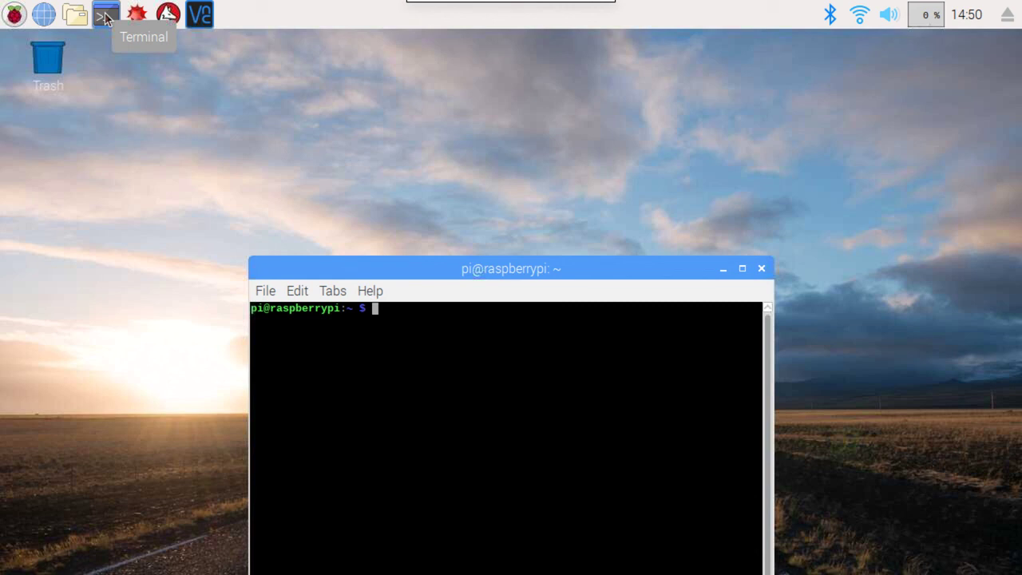
{"action": "left_click", "coordinate": [106, 16]}
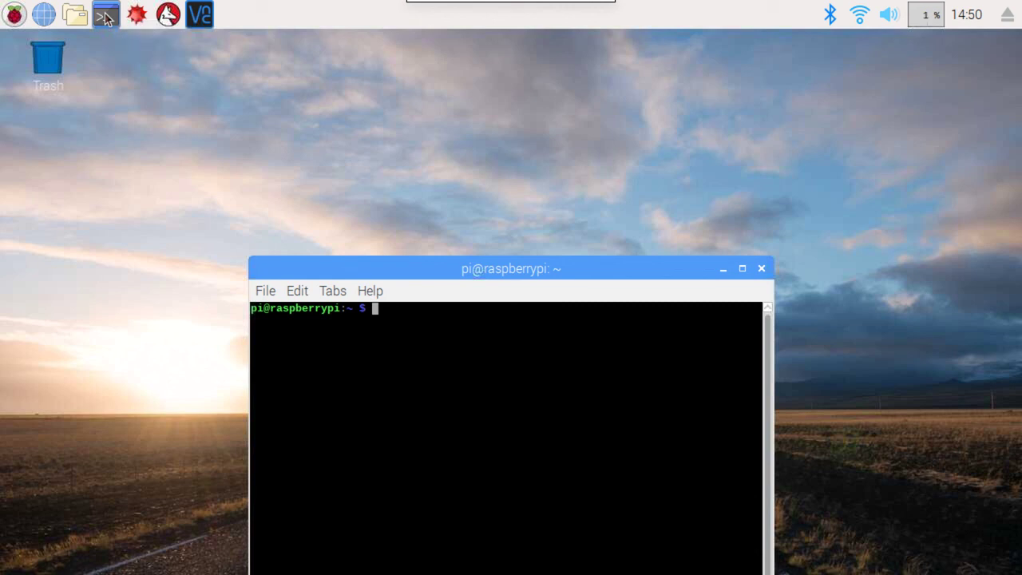